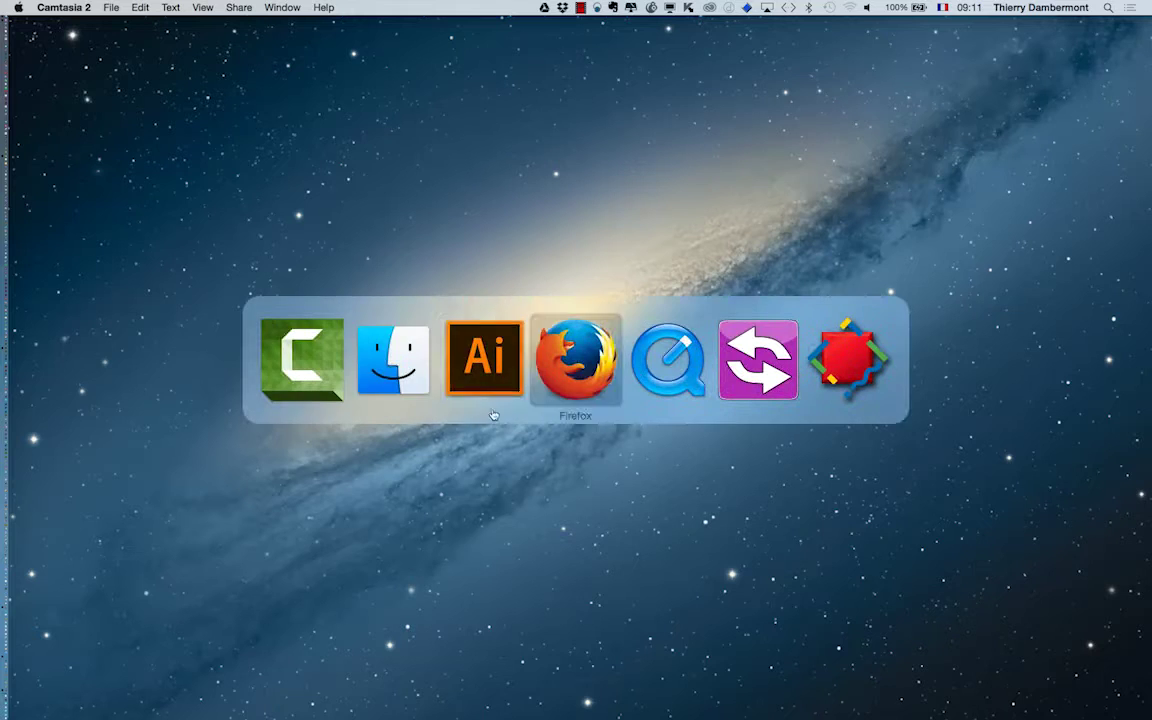
# Open a new Firefox window and resize it wider and shorter
pyautogui.click(99, 7)
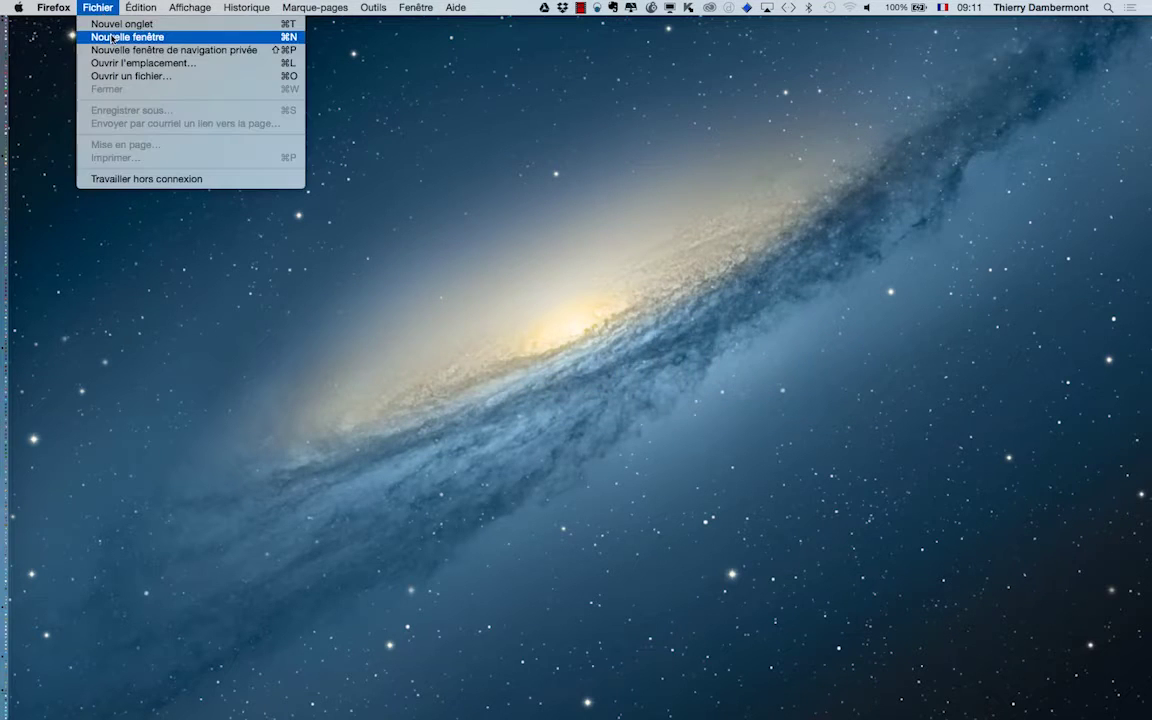
pyautogui.click(127, 36)
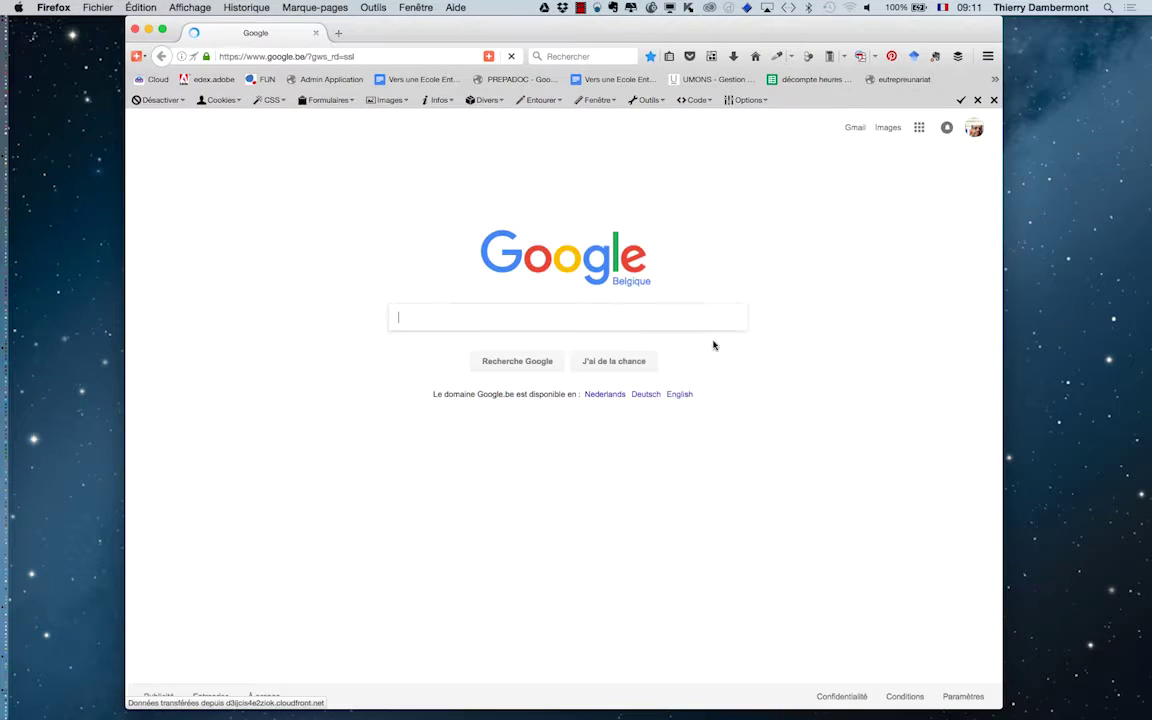
pyautogui.moveTo(999, 708); pyautogui.dragTo(1014, 655)
pyautogui.write('animal')
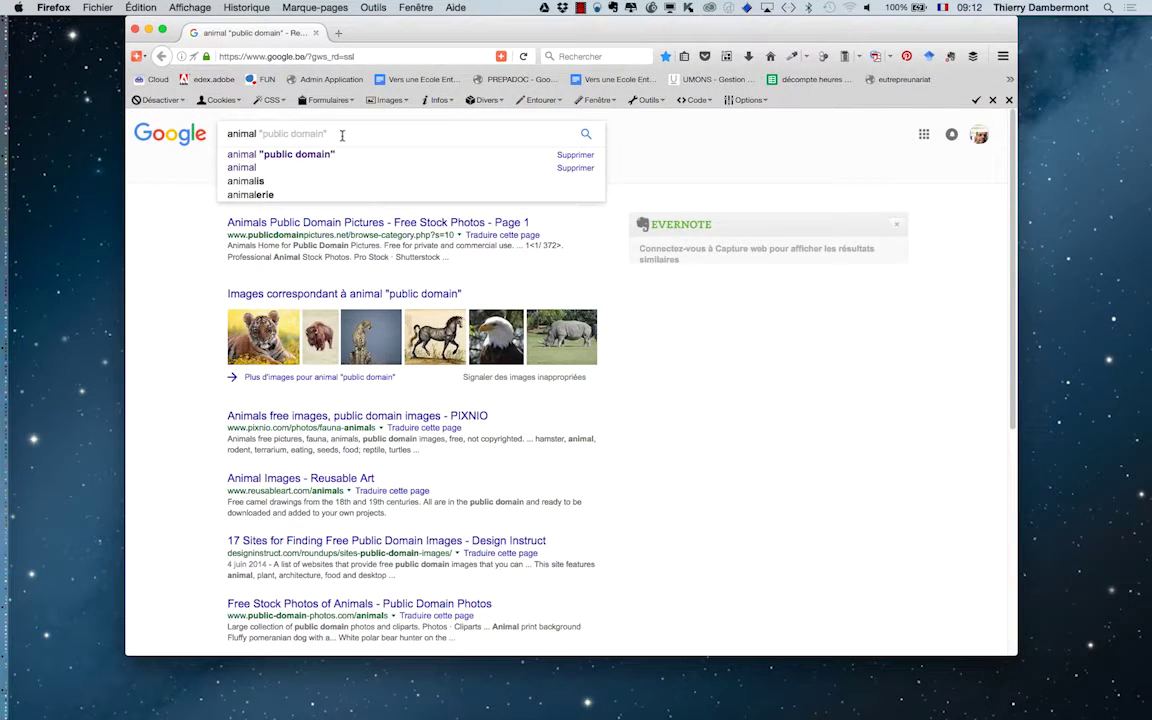
pyautogui.click(311, 158)
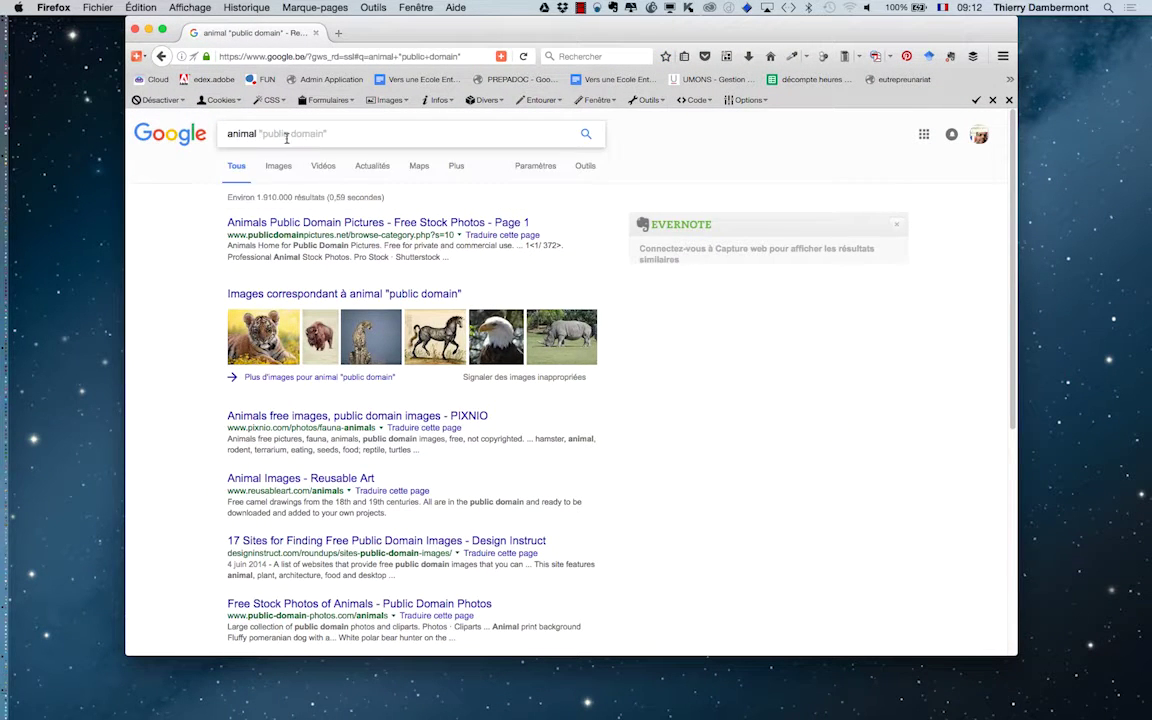
pyautogui.click(284, 137)
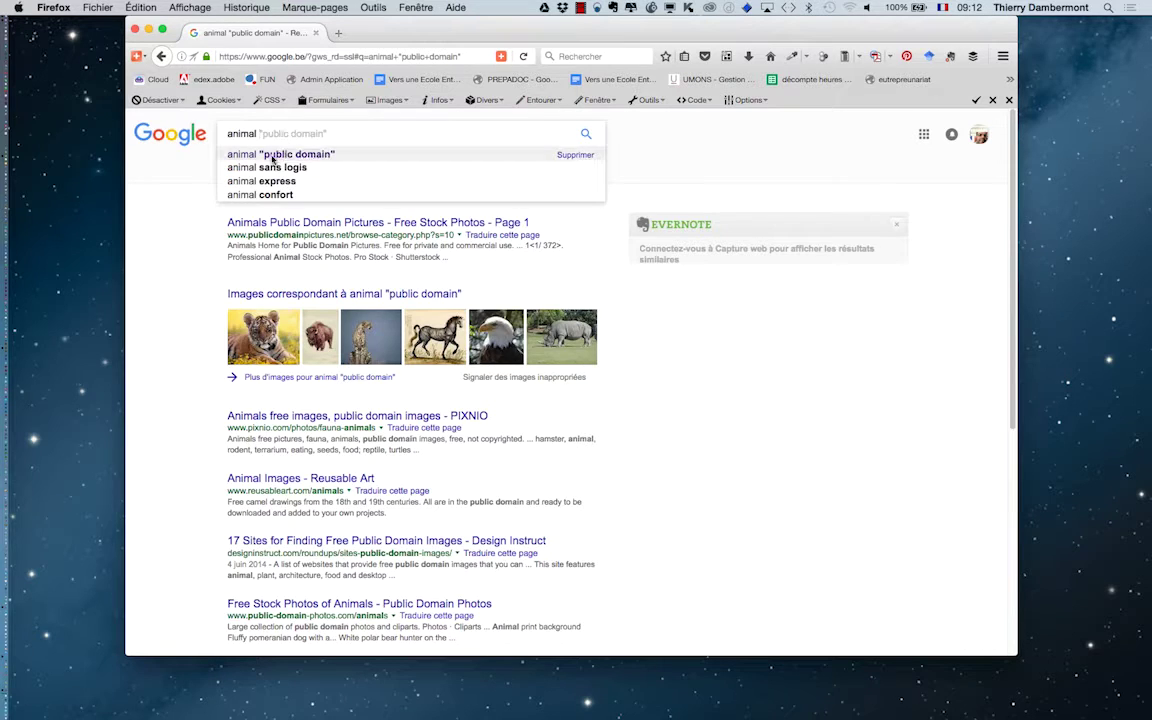
pyautogui.click(270, 158)
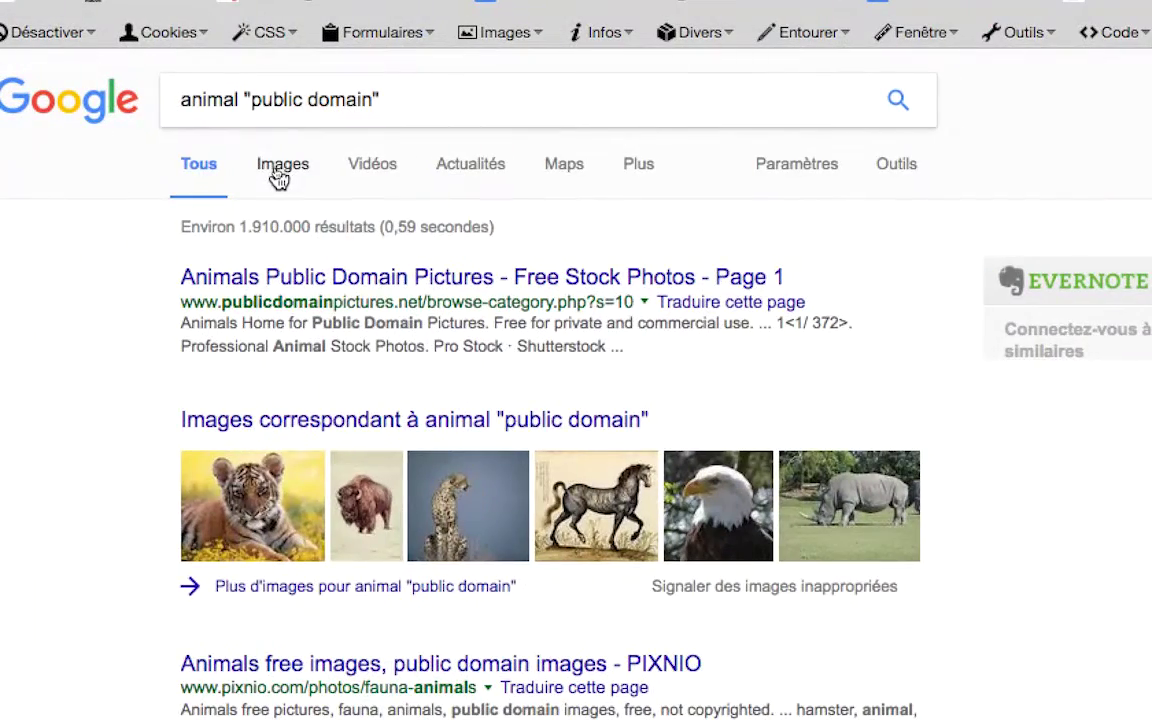
# Filter the Google Images results to black clipart, then select "public domain" in the query
pyautogui.click(279, 178)
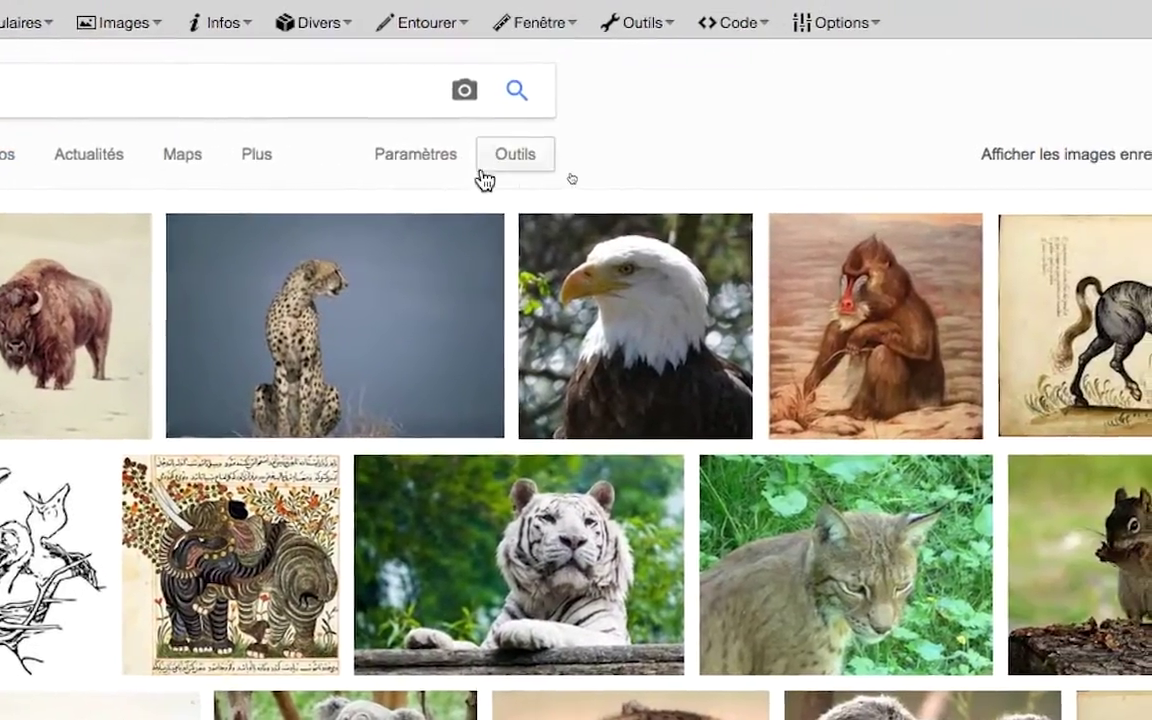
pyautogui.click(557, 150)
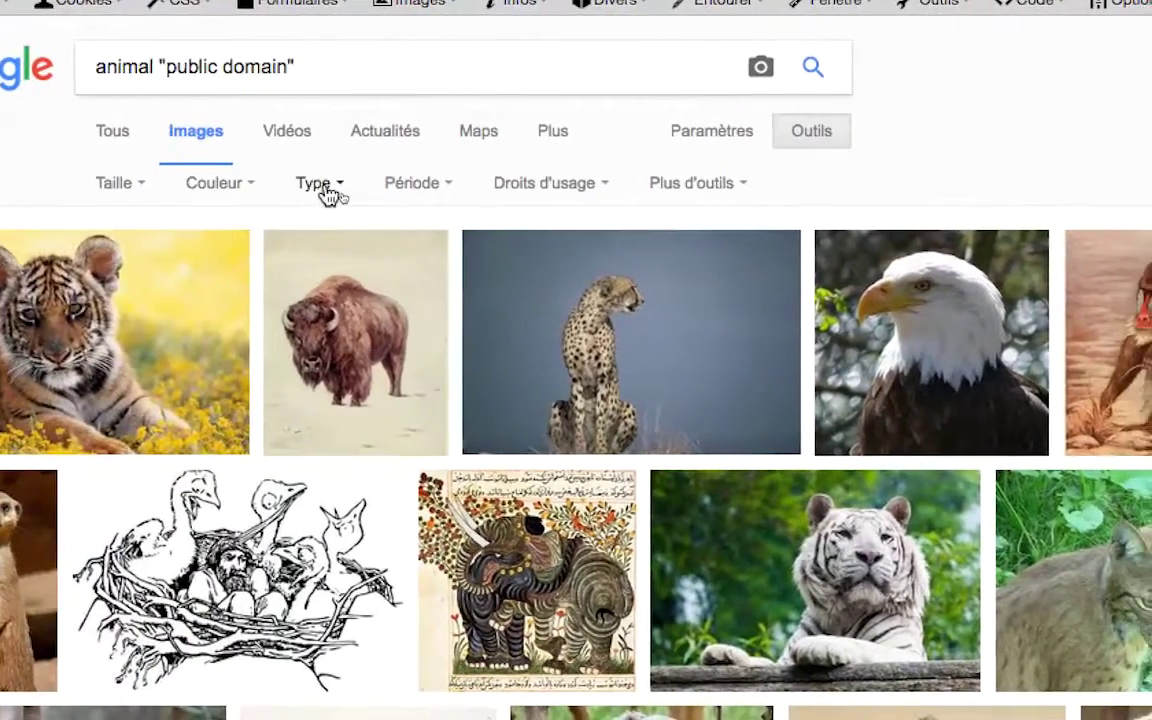
pyautogui.click(330, 188)
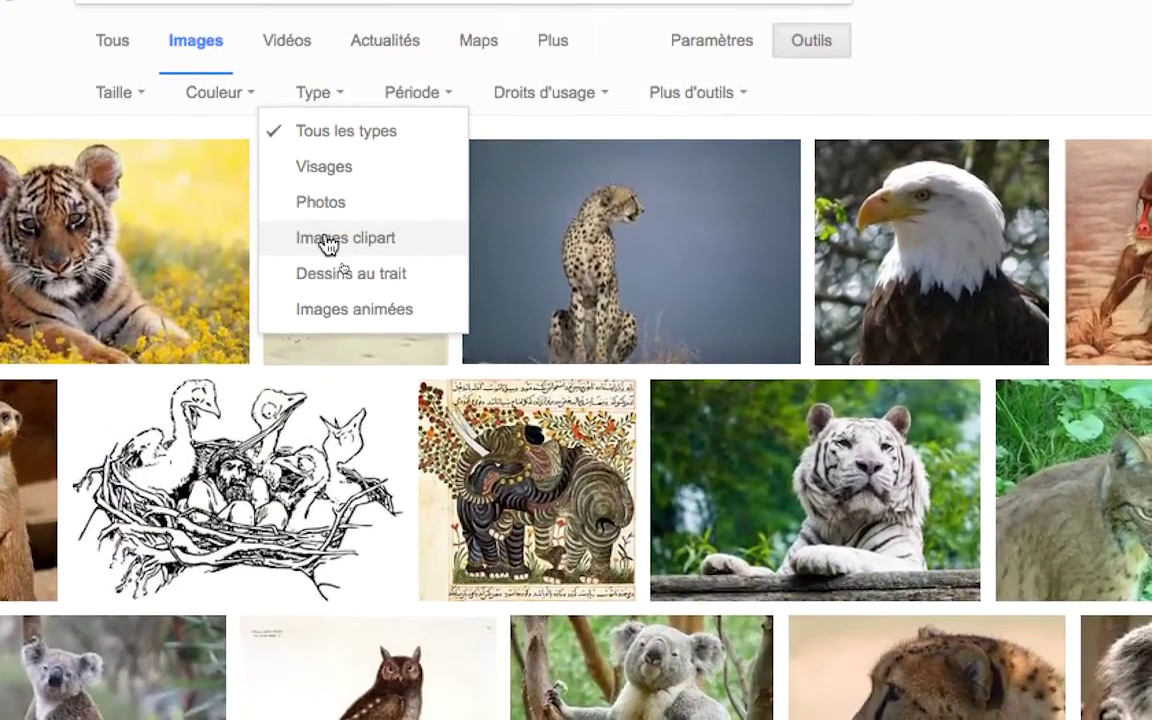
pyautogui.click(328, 245)
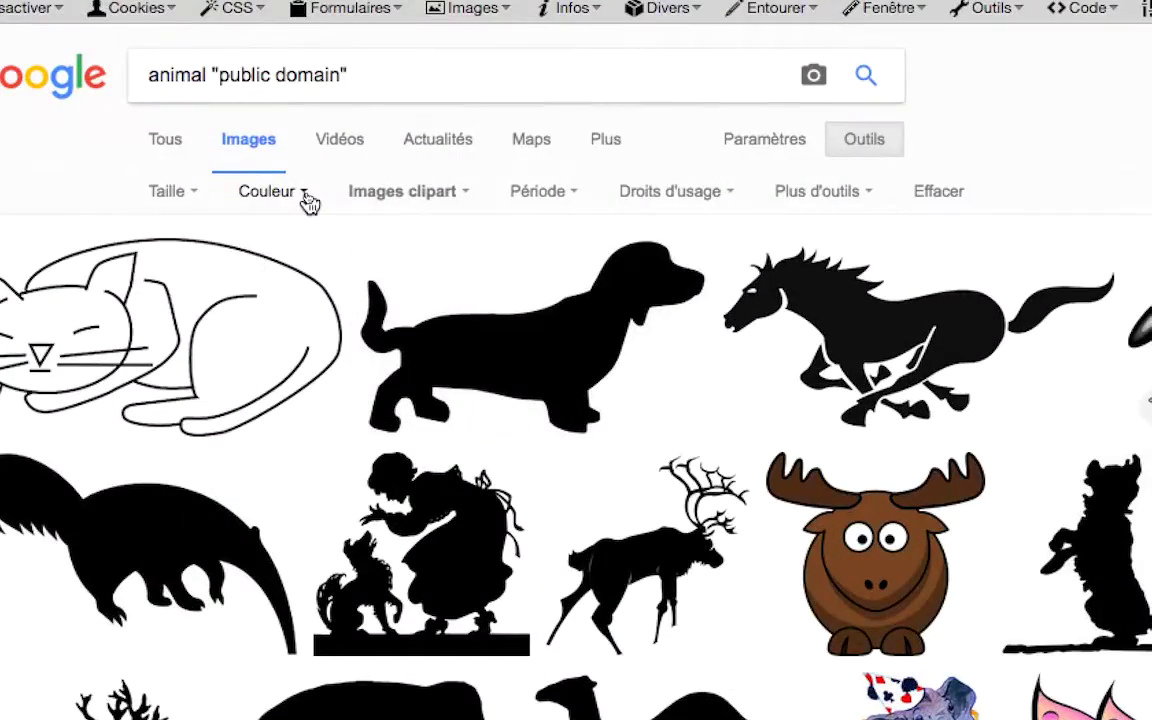
pyautogui.click(308, 200)
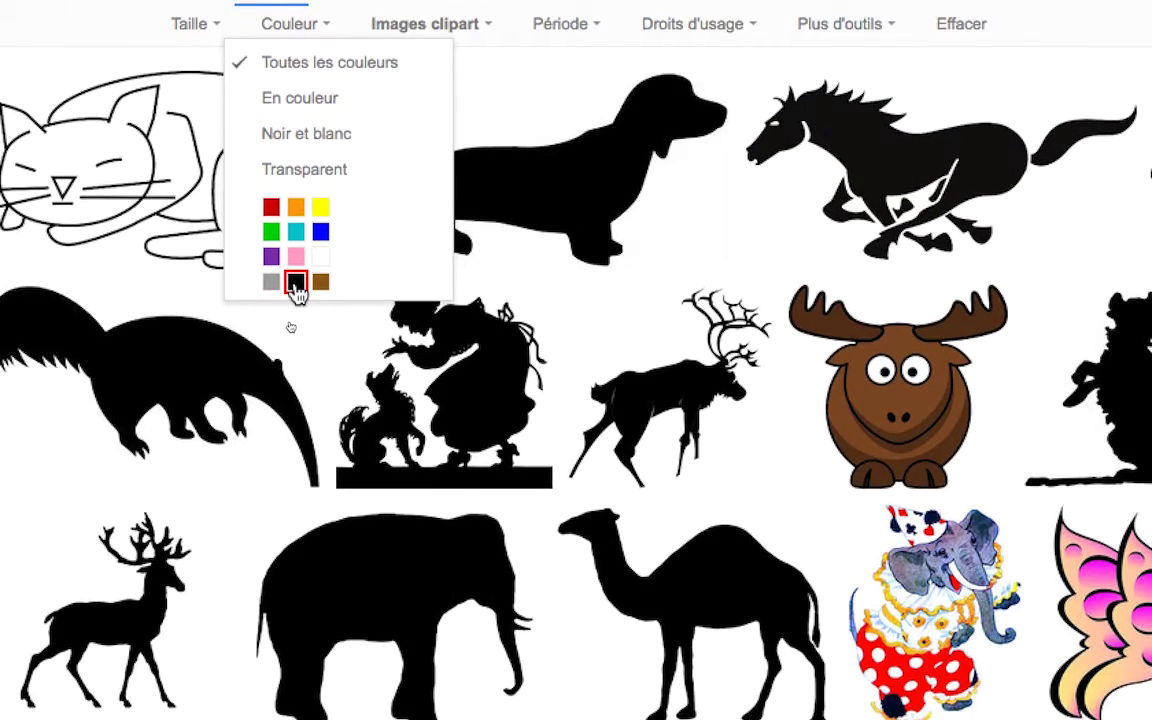
pyautogui.click(296, 284)
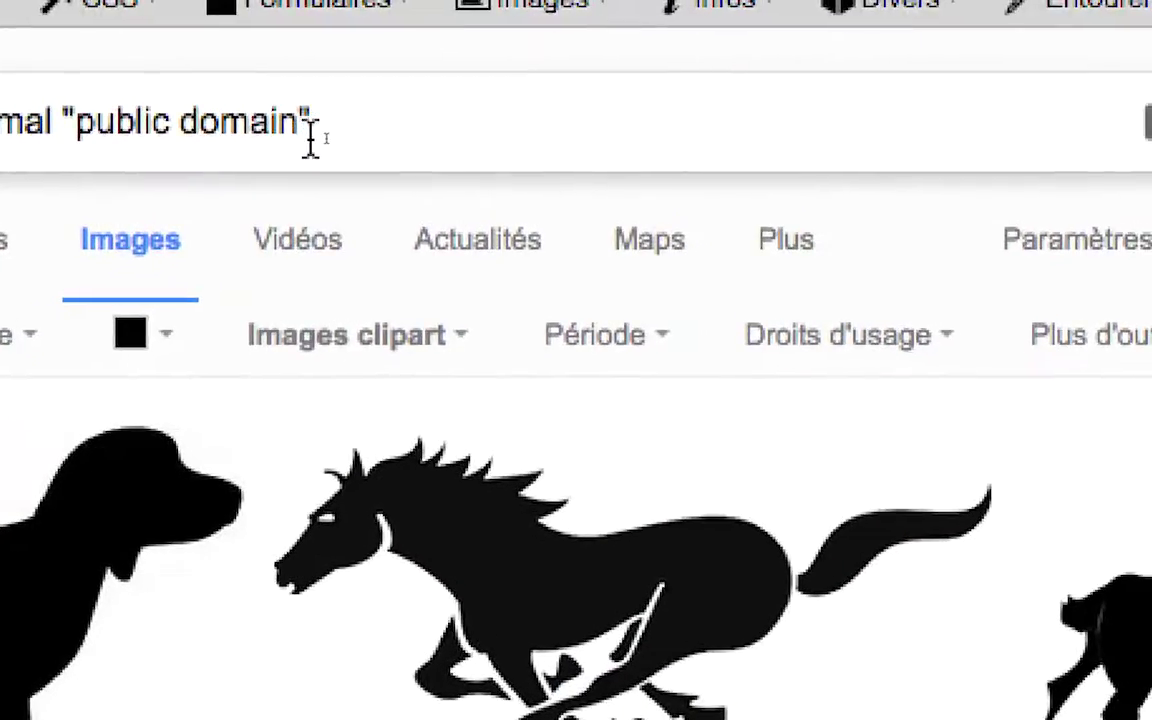
pyautogui.moveTo(311, 143); pyautogui.dragTo(253, 133)
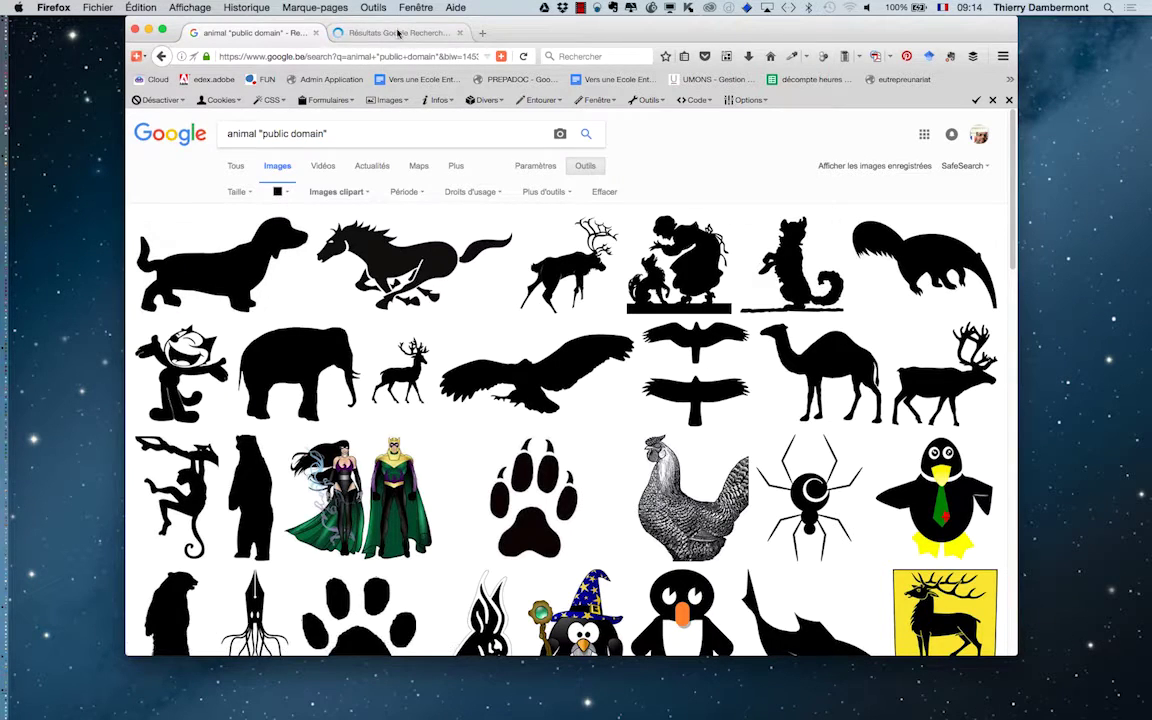
# View the camel silhouette image on its own and choose to save it
pyautogui.click(375, 32)
pyautogui.click(851, 336)
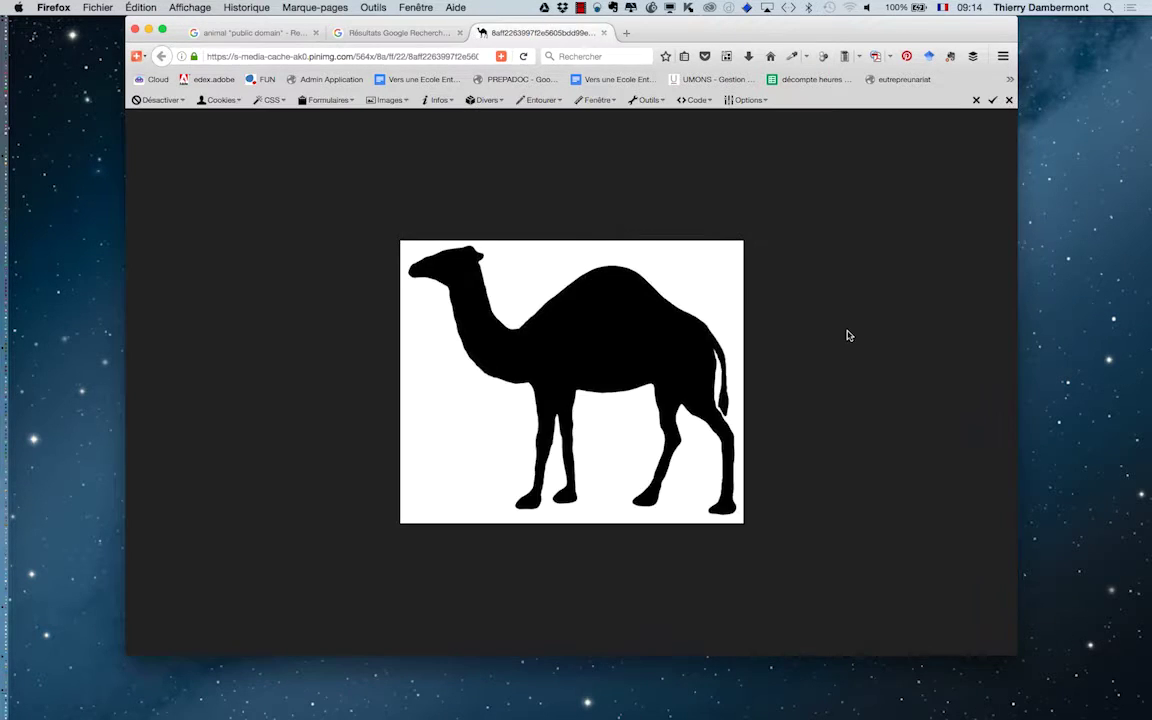
pyautogui.rightClick(594, 330)
pyautogui.click(642, 368)
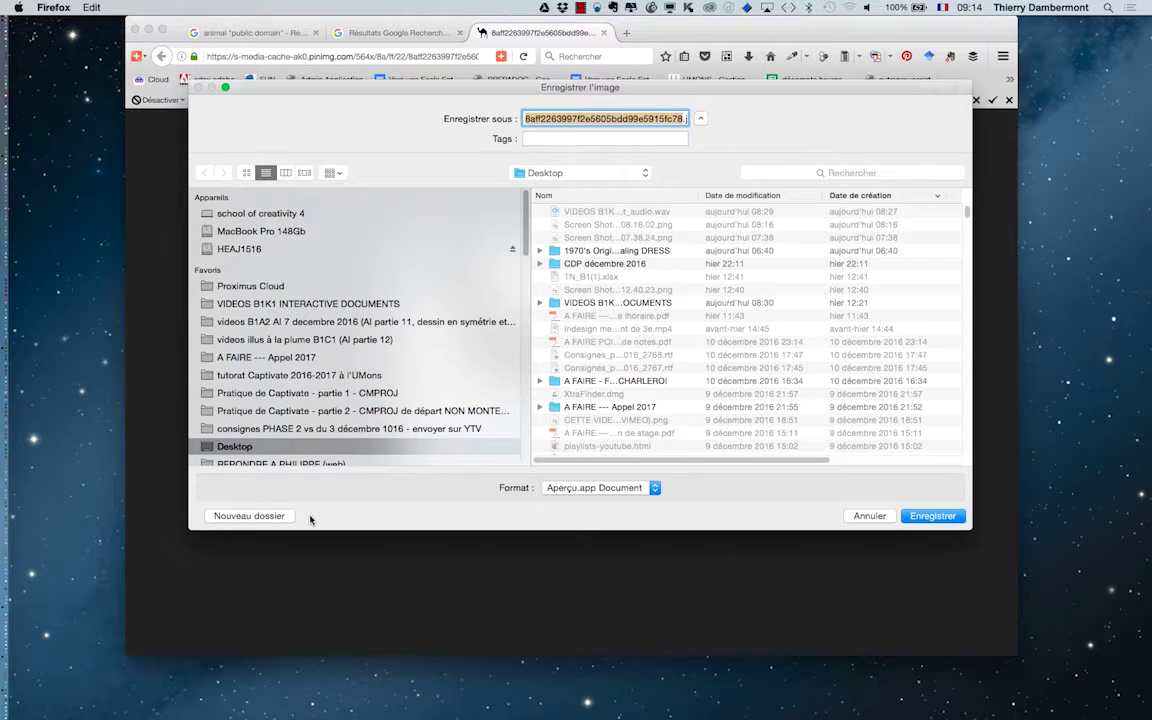
# Save the image as camel.jpg in a new 'Illustrator mardi' folder
pyautogui.click(288, 516)
pyautogui.write('Illustrator mardi')
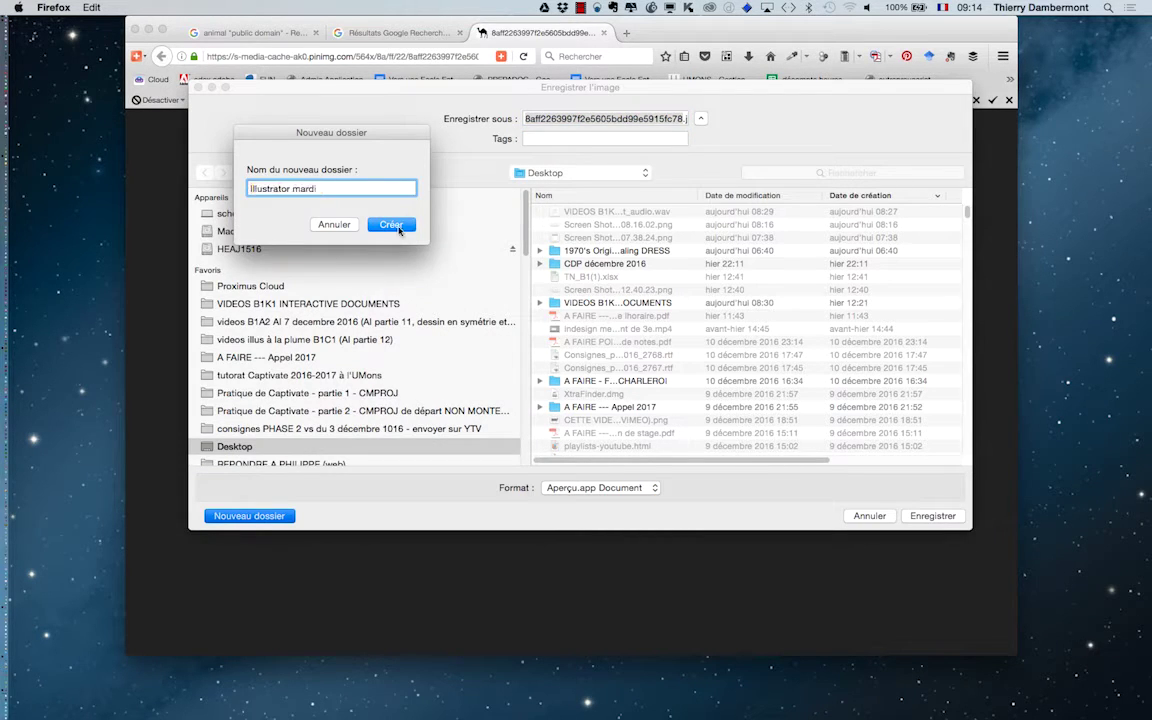
pyautogui.click(398, 225)
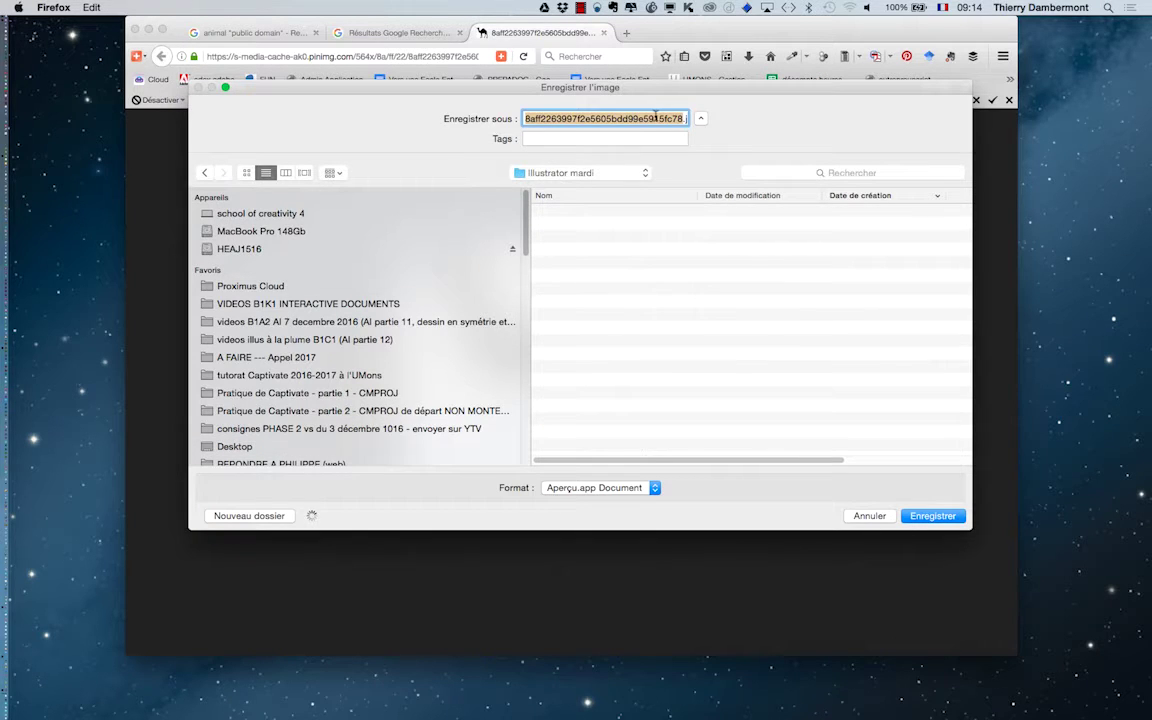
pyautogui.press('BackSpace')
pyautogui.write('cam')
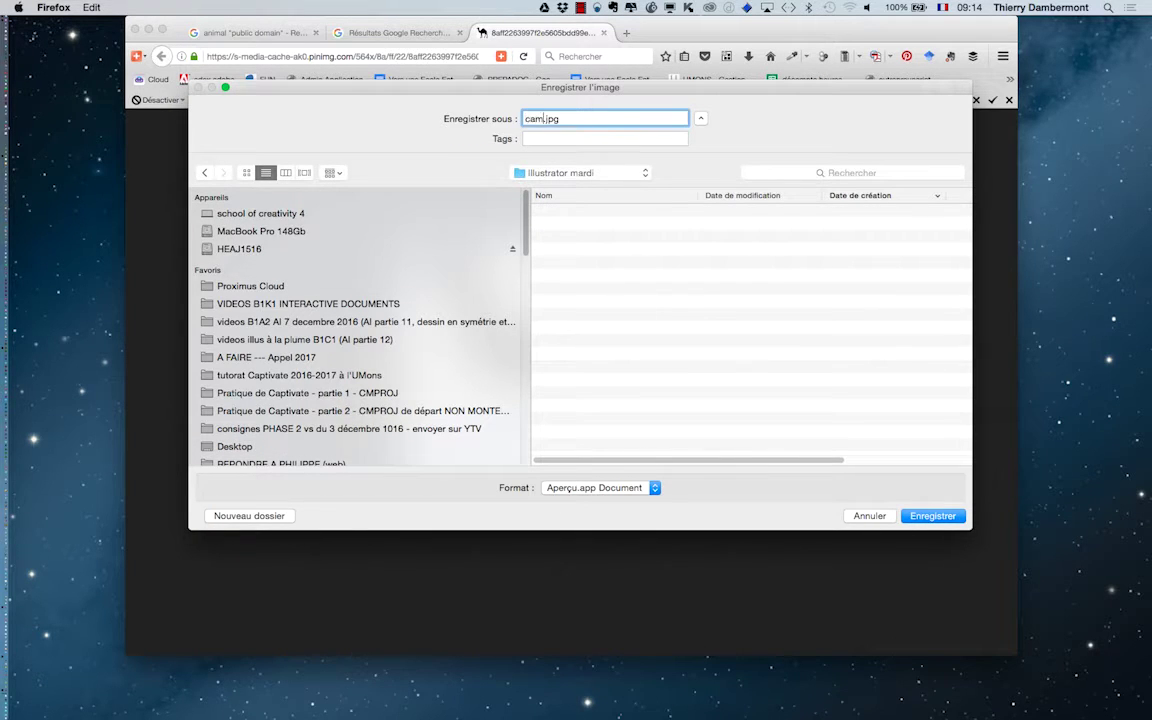
pyautogui.write('el')
pyautogui.click(945, 517)
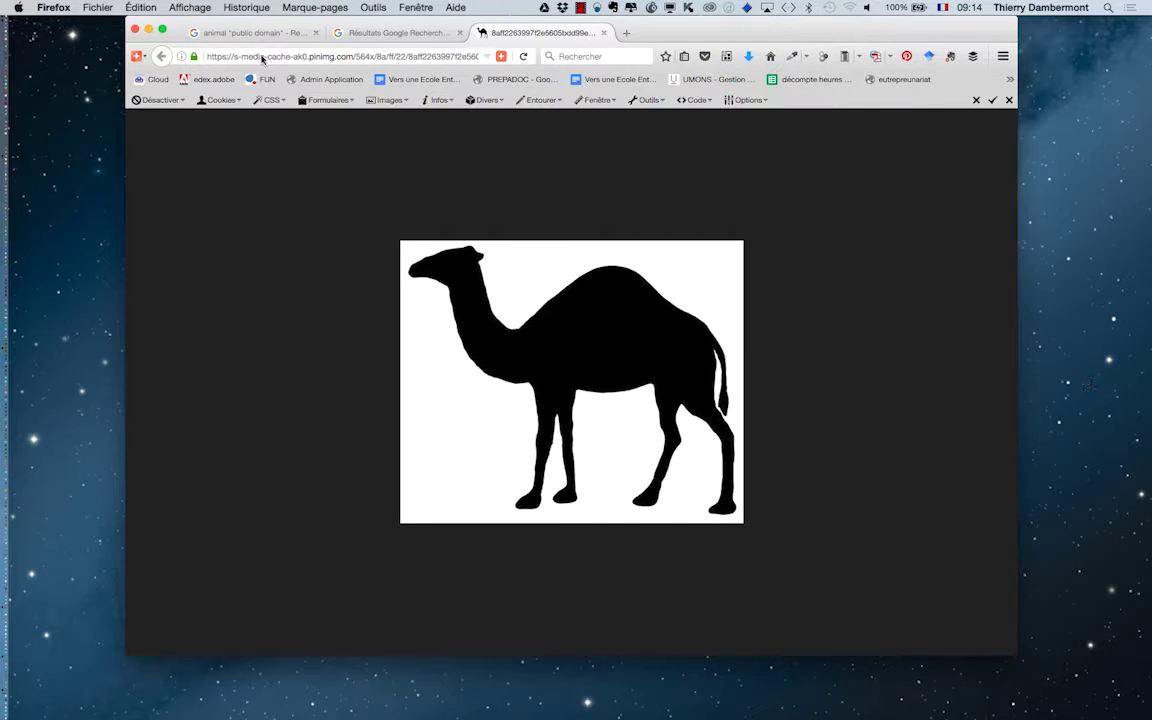
# Hide Firefox, bring Illustrator CC to the front, and show its Fichier menu
pyautogui.press('super+h')
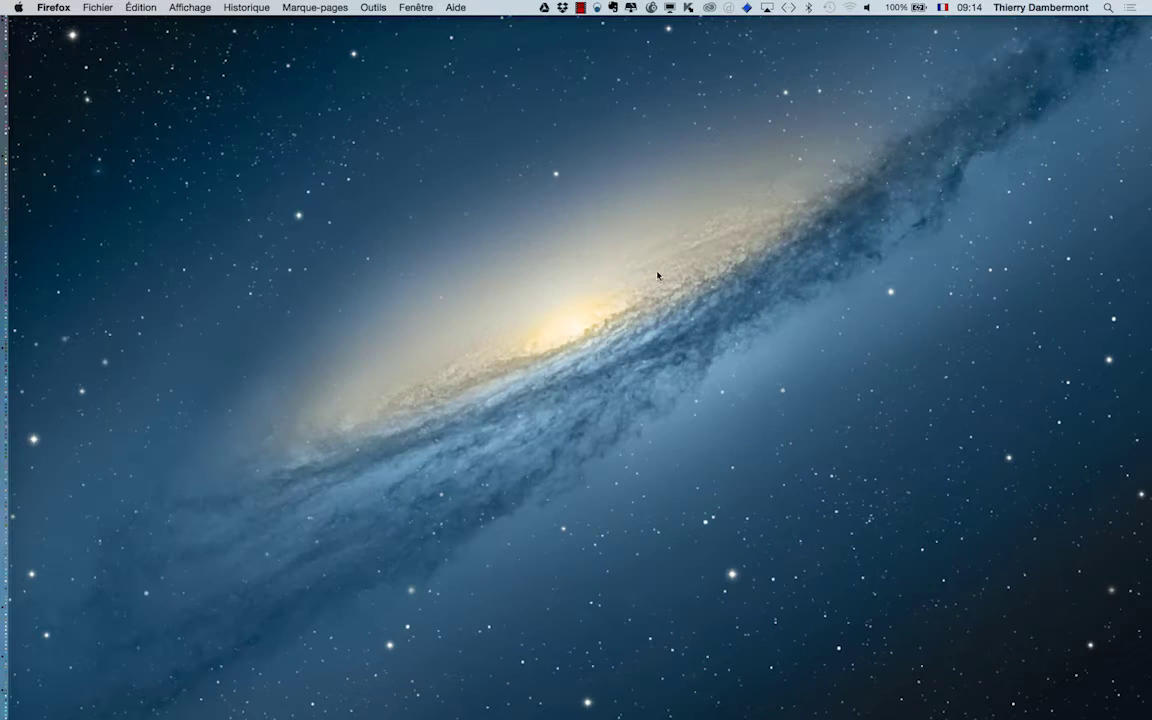
pyautogui.press('super+h')
pyautogui.press('super+Tab')
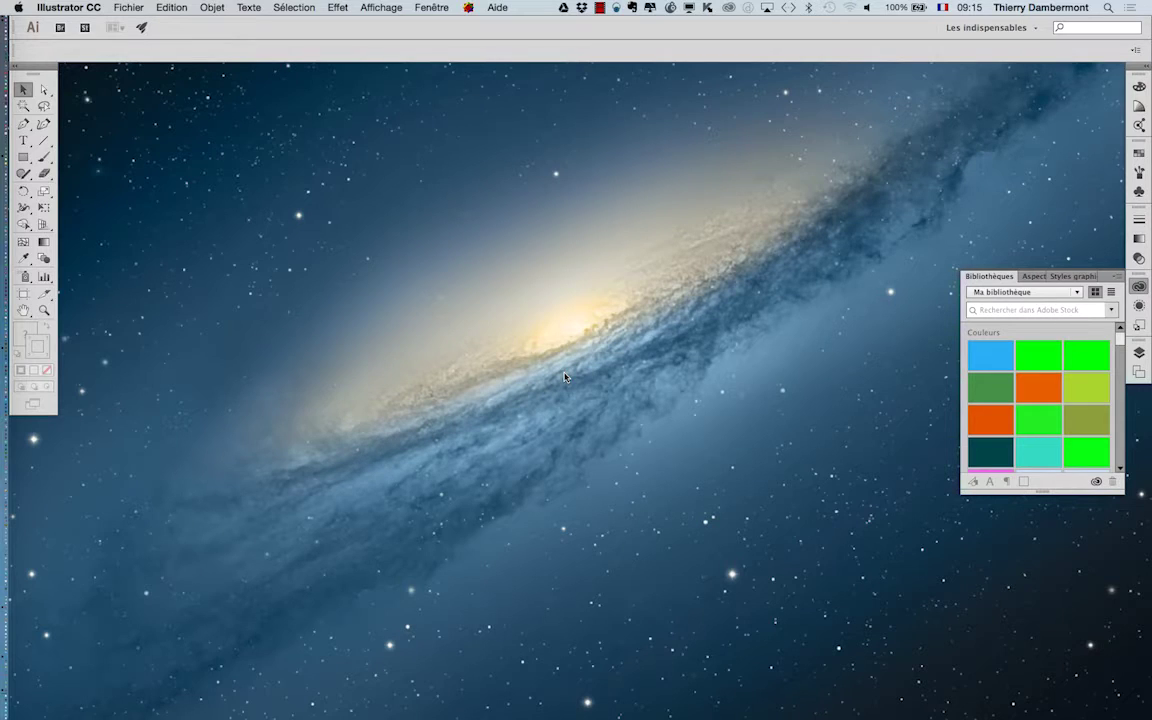
pyautogui.click(120, 8)
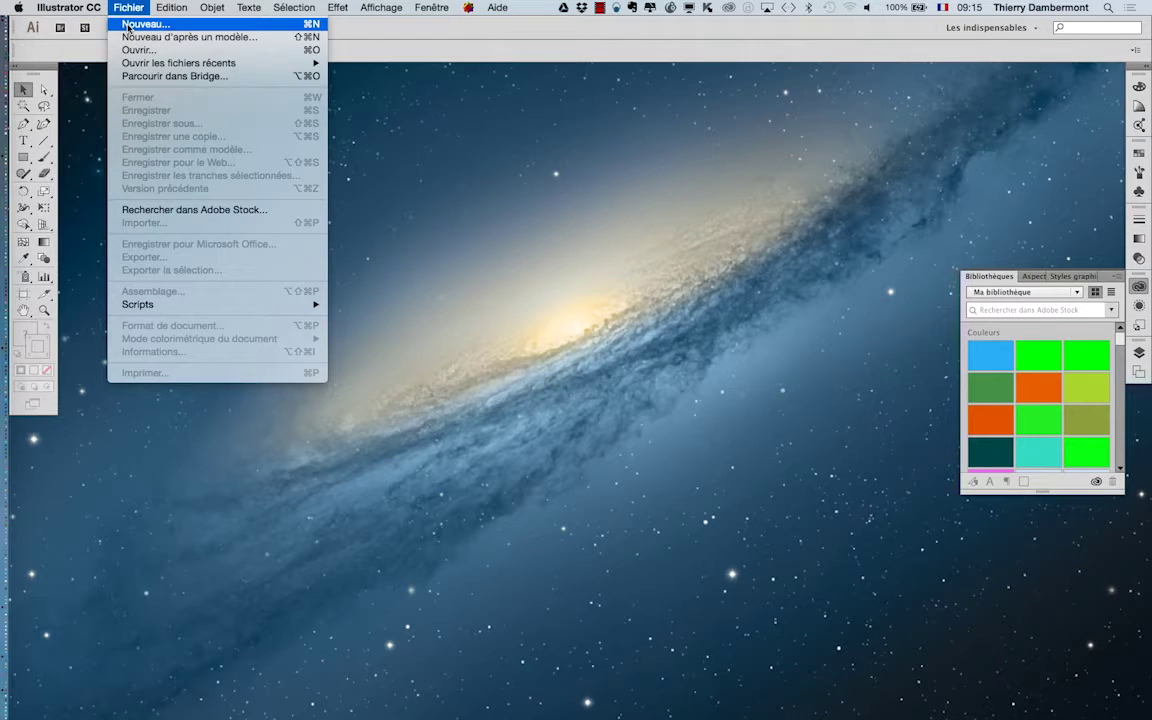
# Create a new Impression-profile document, 297 × 210 mm landscape, in RVB colour mode
pyautogui.click(128, 24)
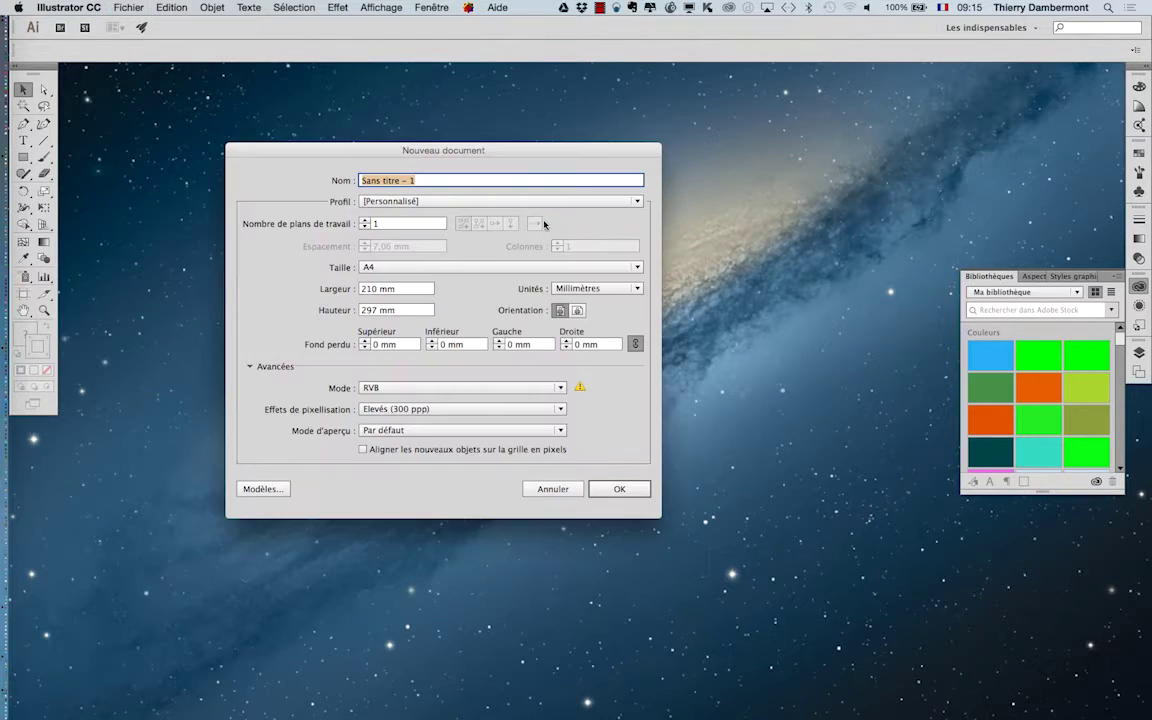
pyautogui.click(408, 202)
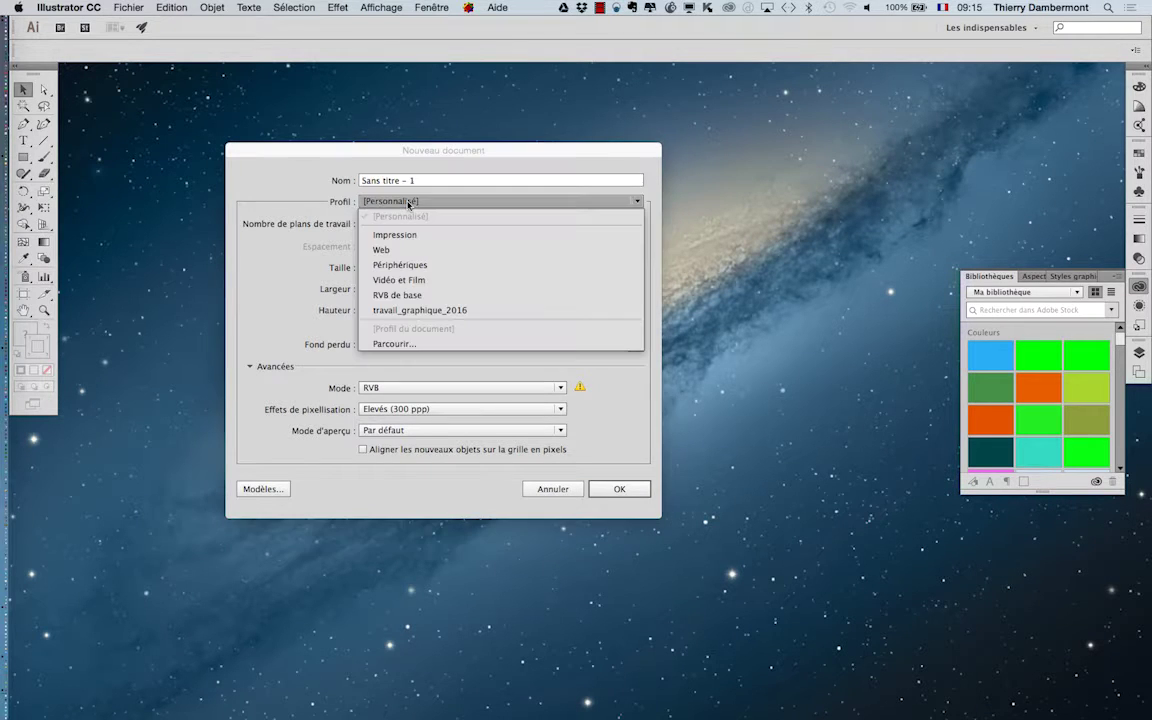
pyautogui.click(411, 234)
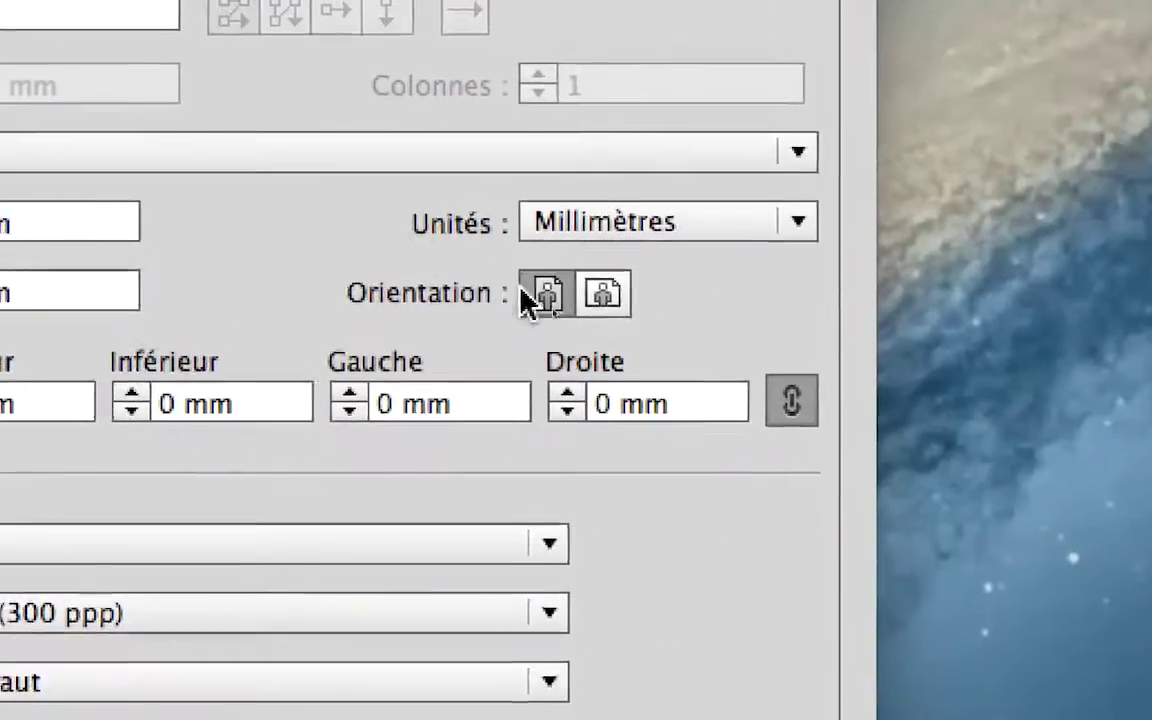
pyautogui.click(583, 292)
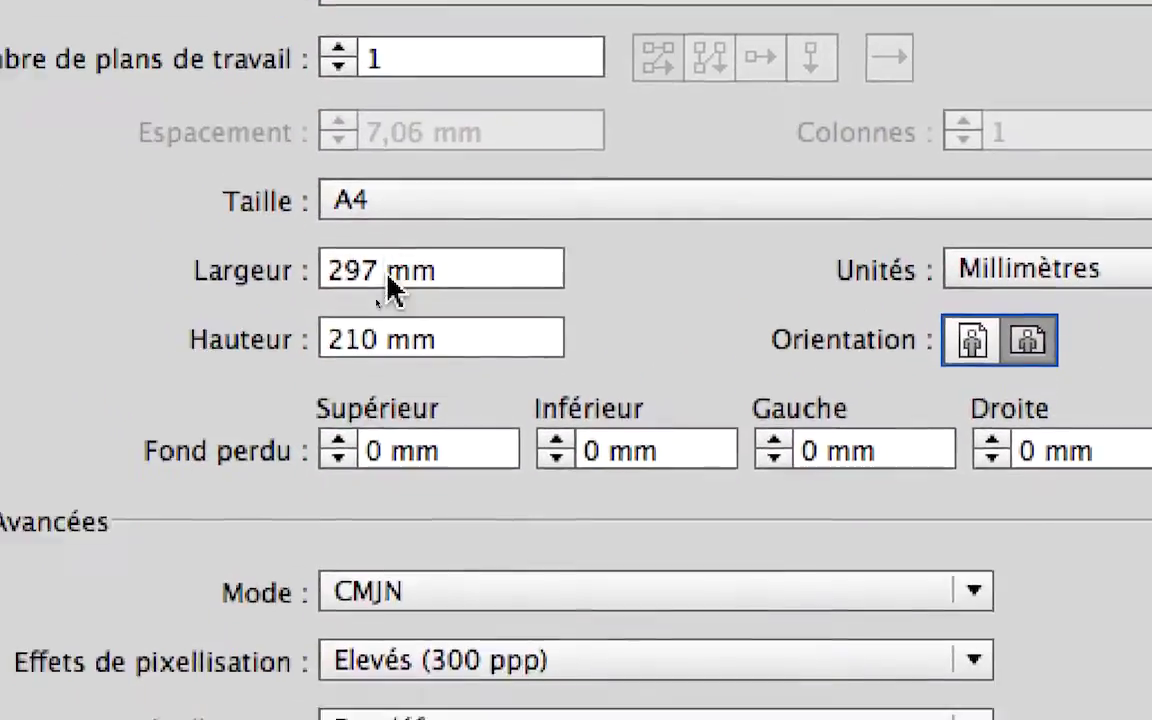
pyautogui.click(283, 335)
pyautogui.click(283, 335)
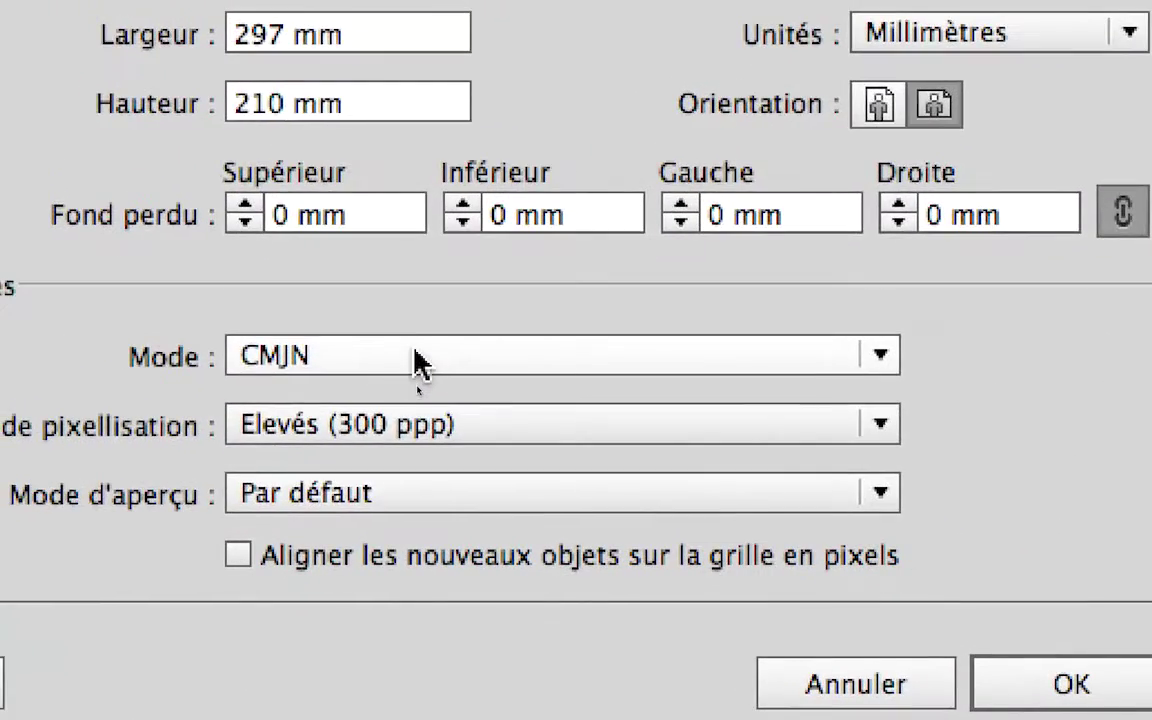
pyautogui.click(410, 352)
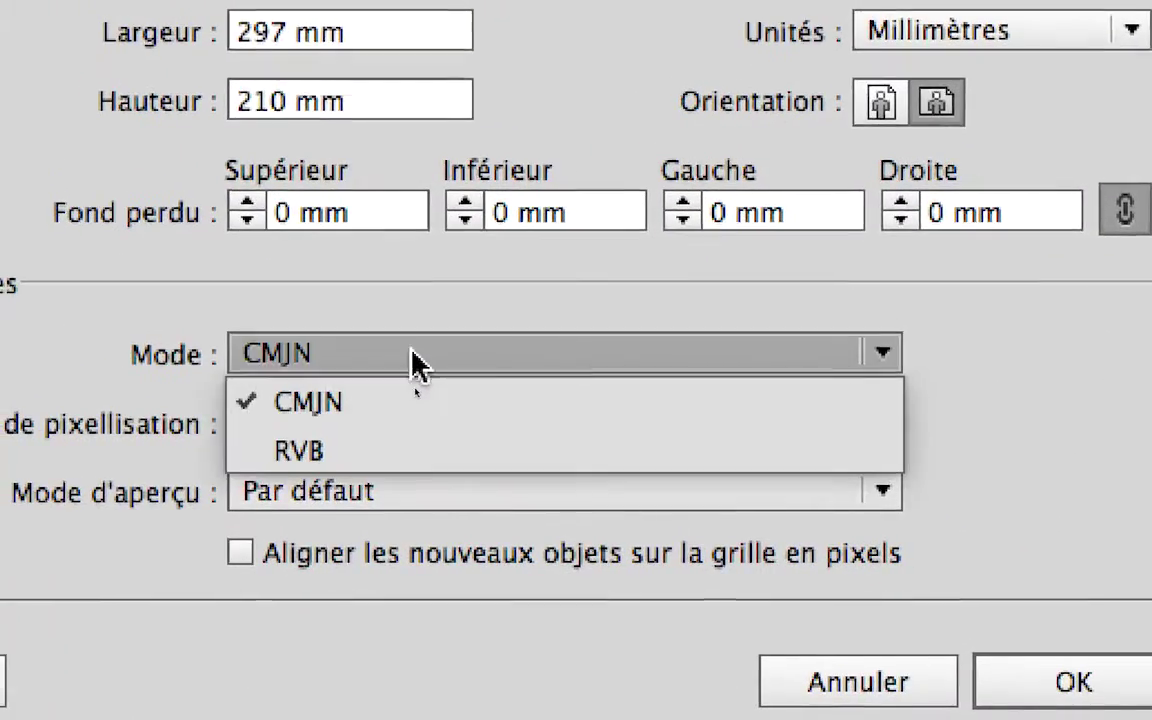
pyautogui.click(407, 451)
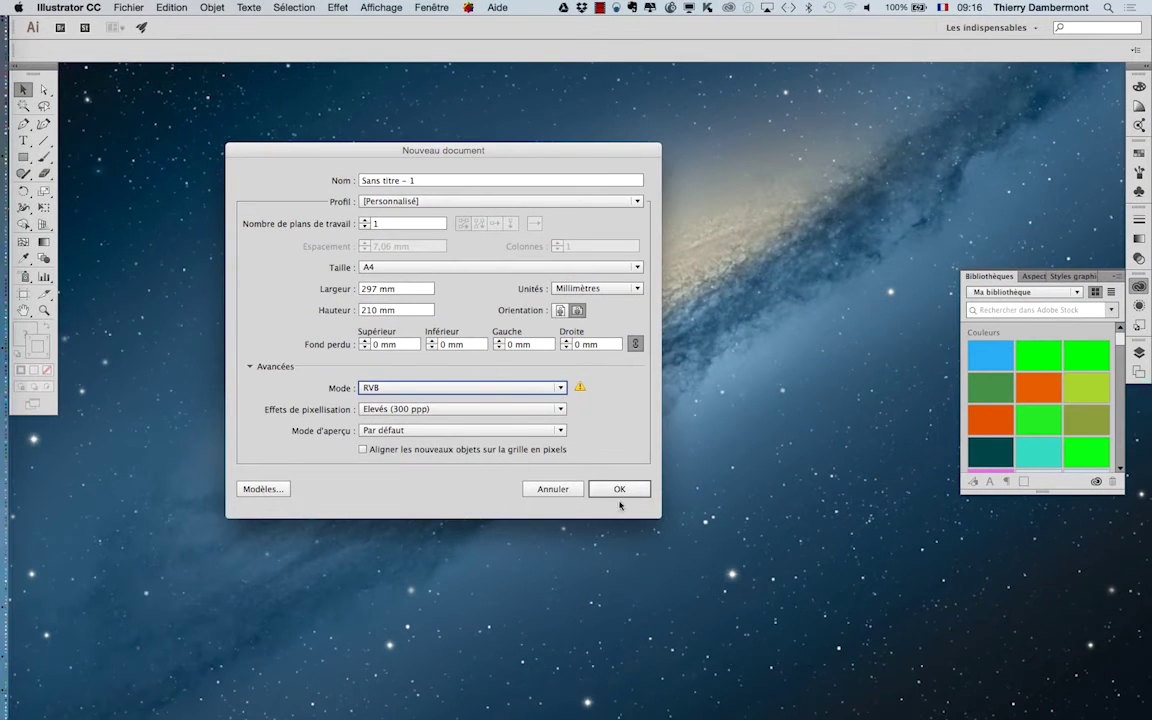
pyautogui.click(632, 489)
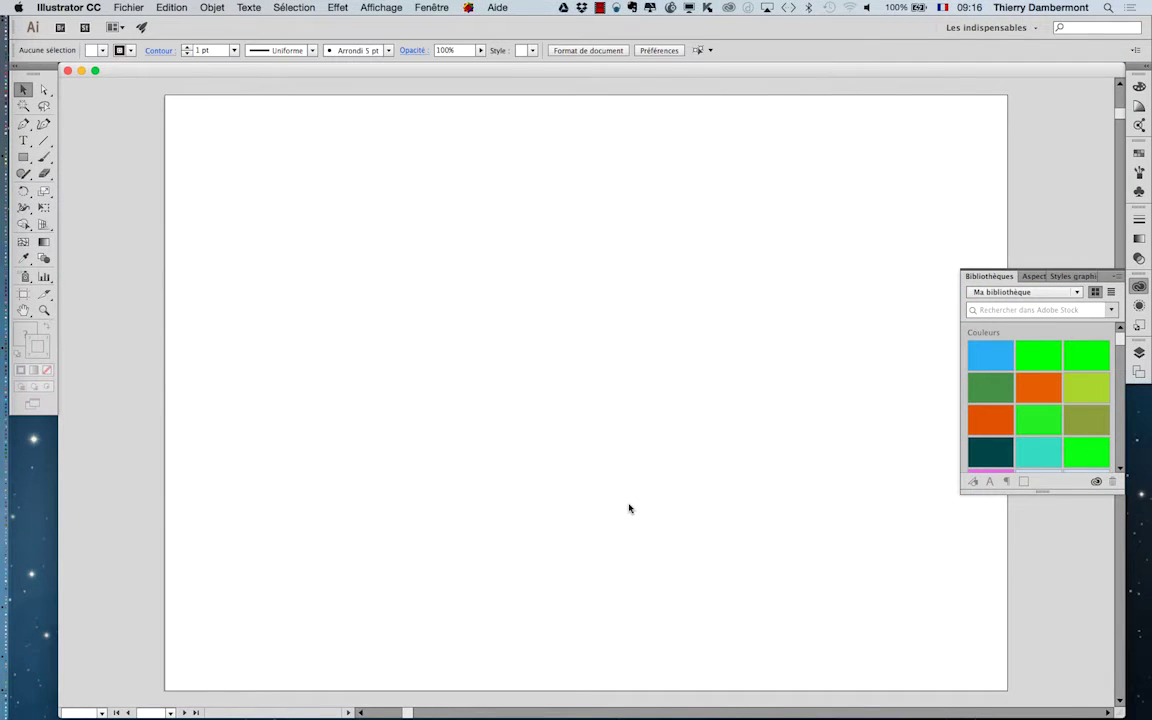
# Save the document as 'motif - 01' in the Illustrator mardi folder
pyautogui.click(120, 7)
pyautogui.click(155, 120)
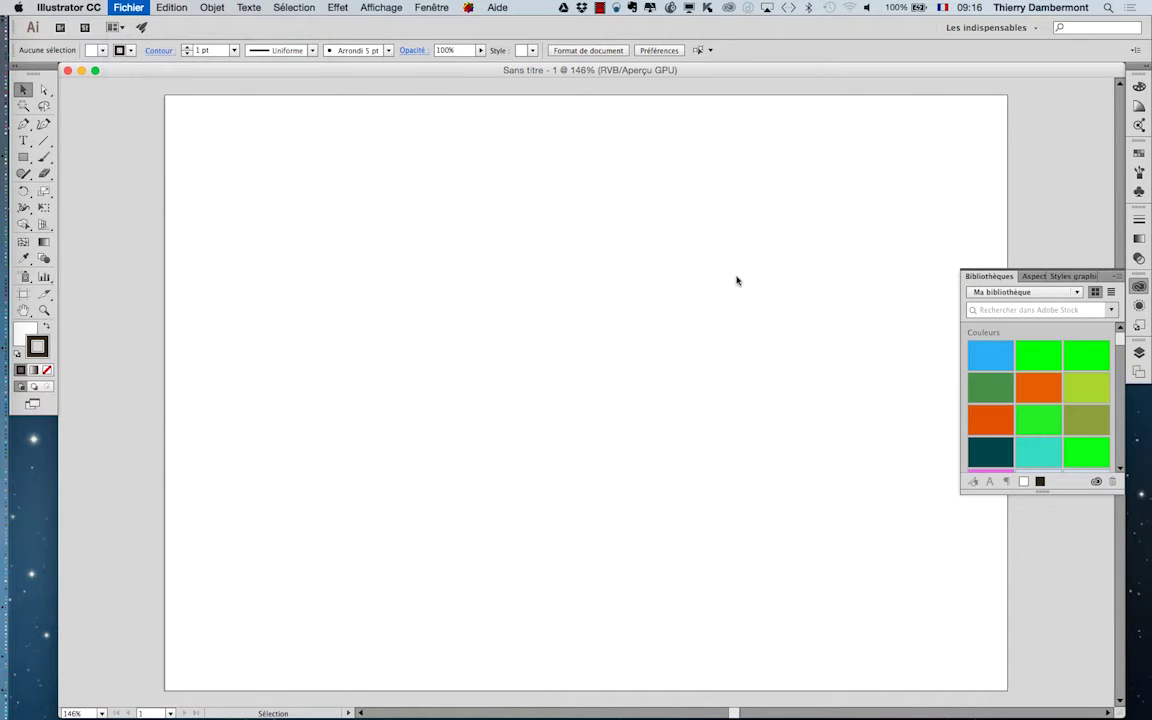
pyautogui.click(292, 282)
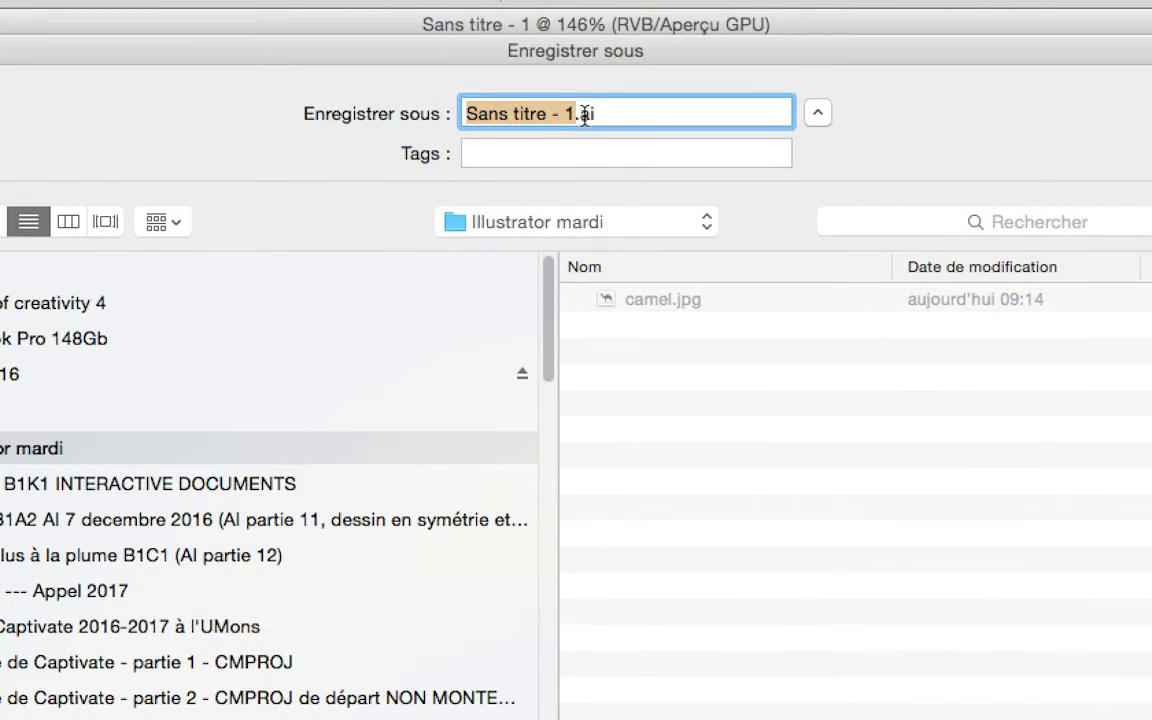
pyautogui.write('moti')
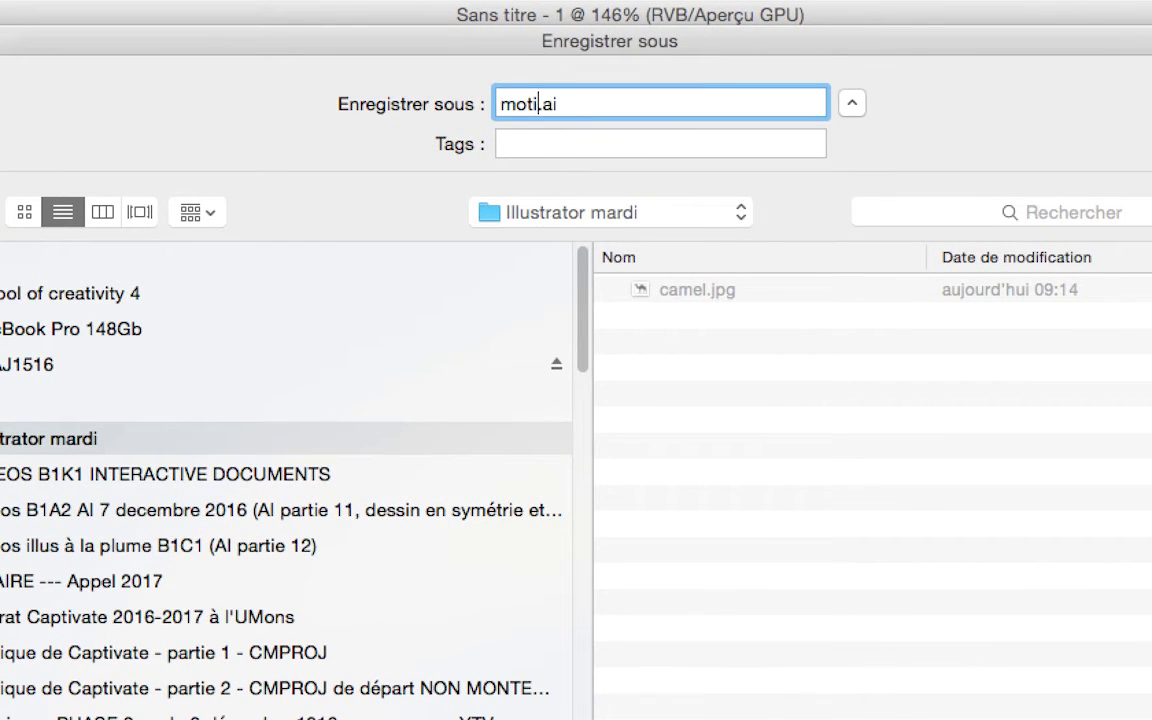
pyautogui.write('f')
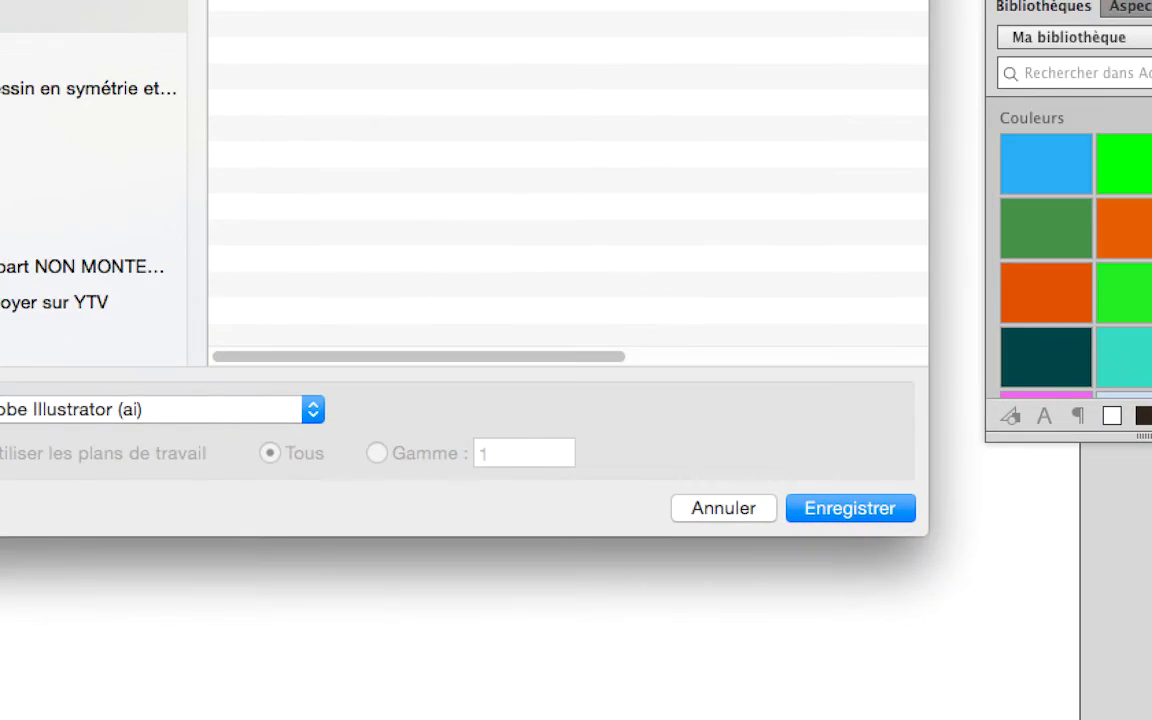
pyautogui.write(' - 01.ai')
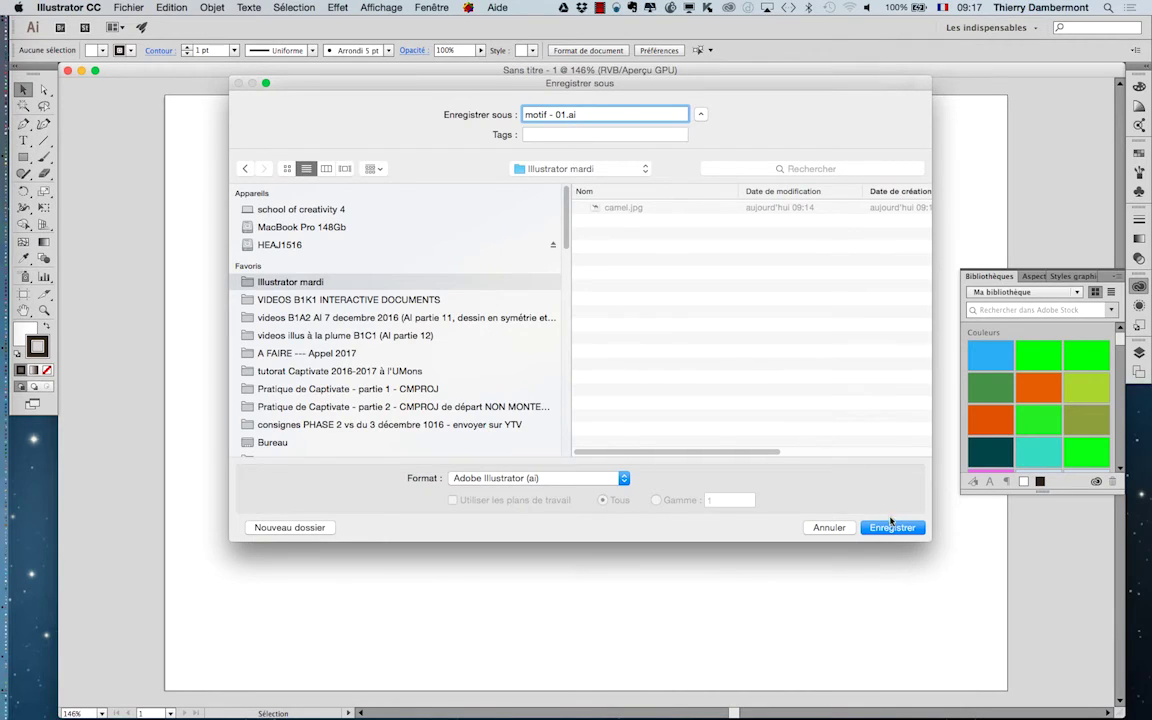
# Confirm saving as motif - 01.ai with the default Illustrator options
pyautogui.click(892, 528)
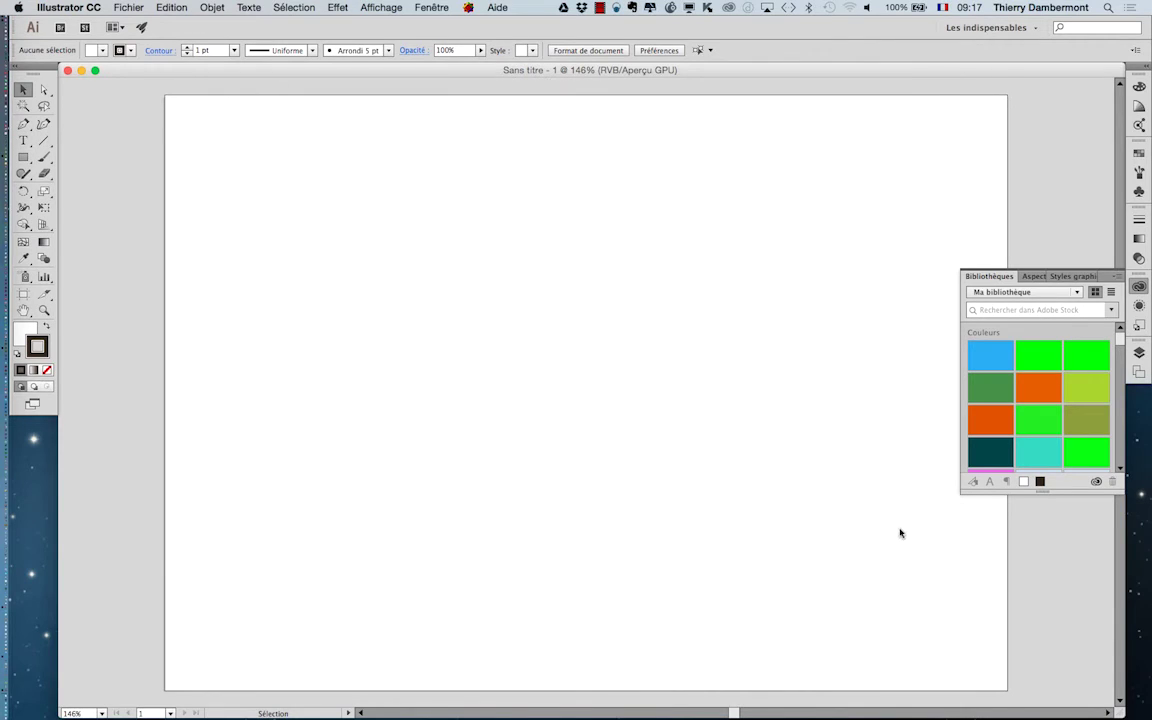
pyautogui.click(596, 524)
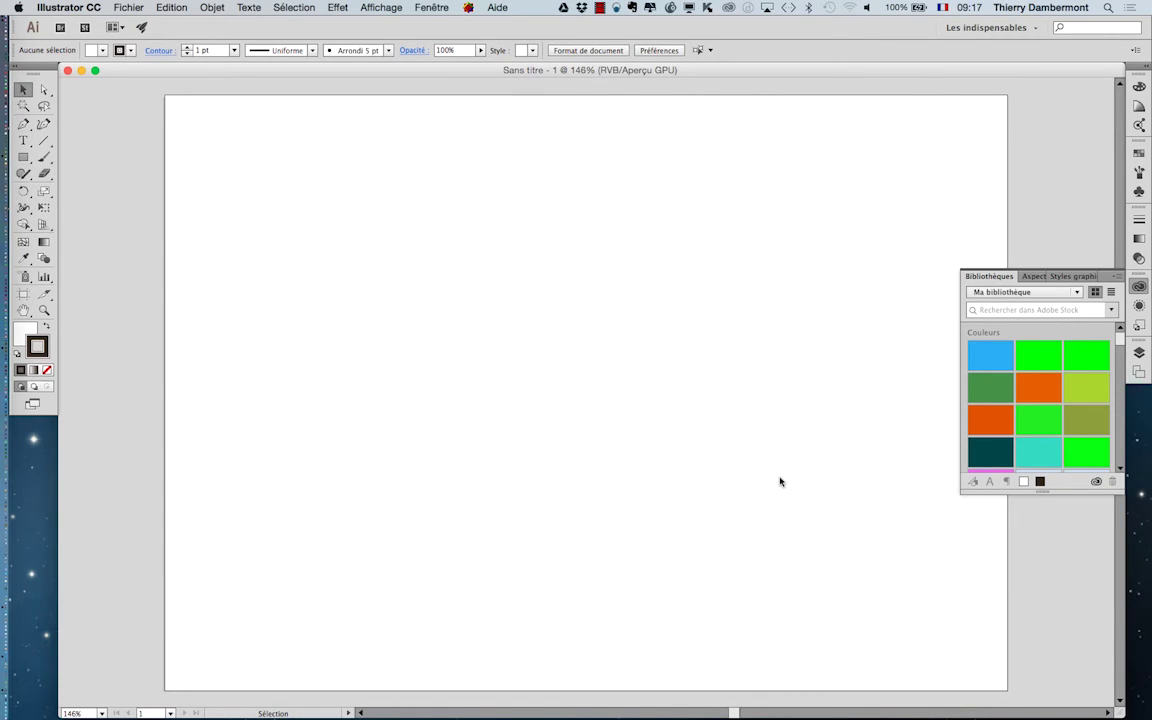